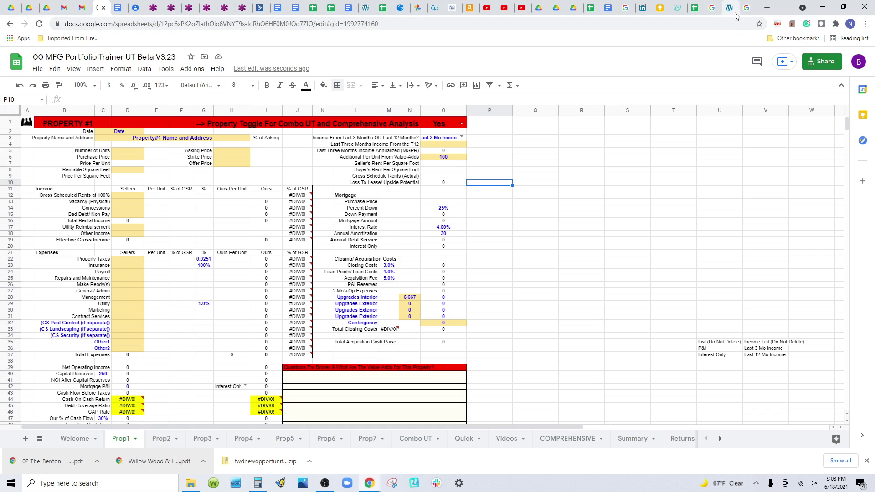
Step: Review the free underwriting template download links and feature list on the Multifamily Geeks website, and return to the spreadsheet
{"action": "left_click", "coordinate": [730, 9]}
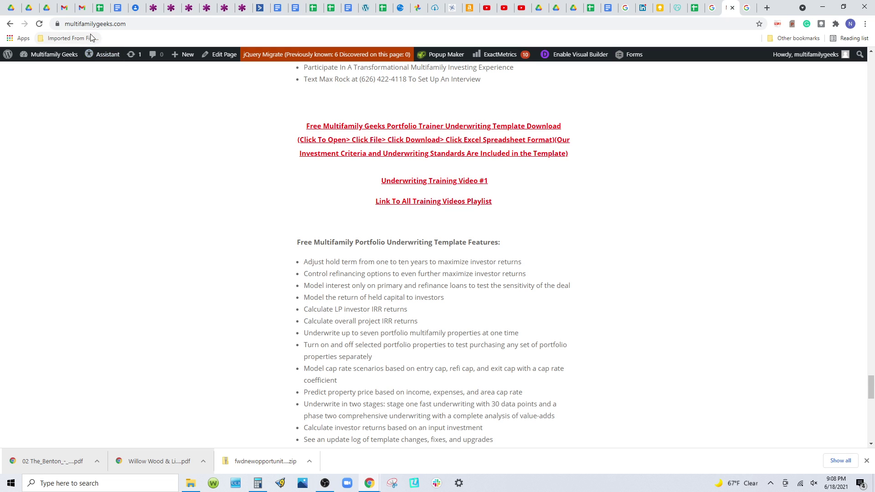
{"action": "left_click", "coordinate": [101, 8]}
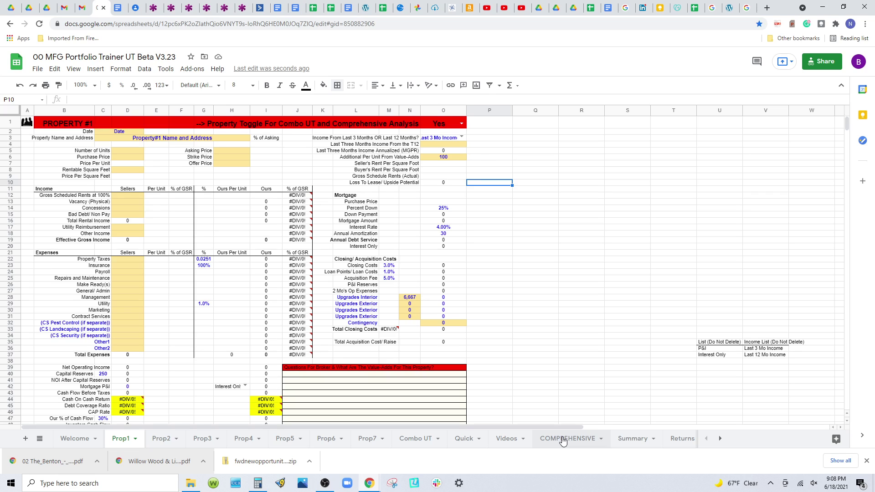
Step: Look at the available Hold Period (Exit Timing) options on the COMPREHENSIVE sheet, and go back to the Prop1 sheet
{"action": "left_click", "coordinate": [563, 439]}
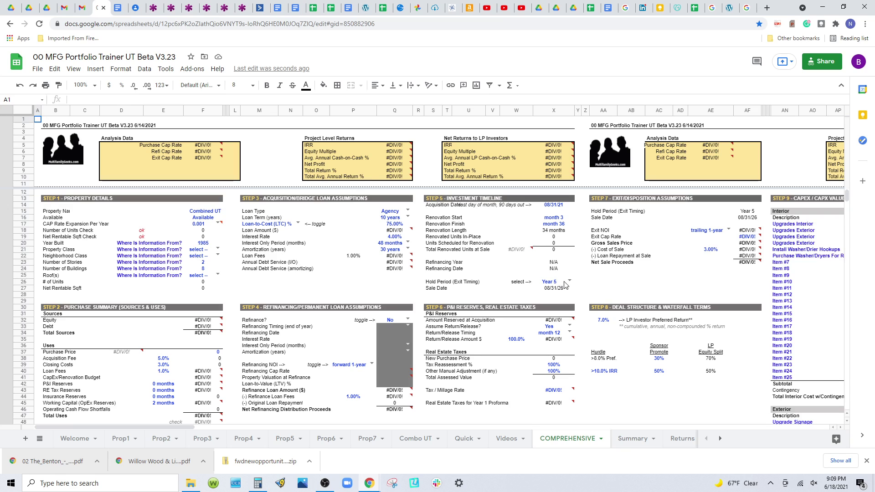
{"action": "left_click", "coordinate": [570, 281]}
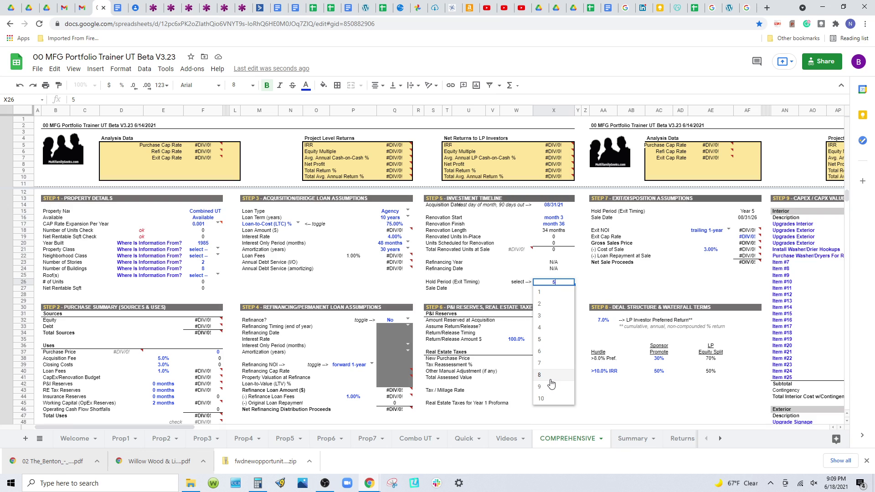
{"action": "left_click", "coordinate": [121, 442]}
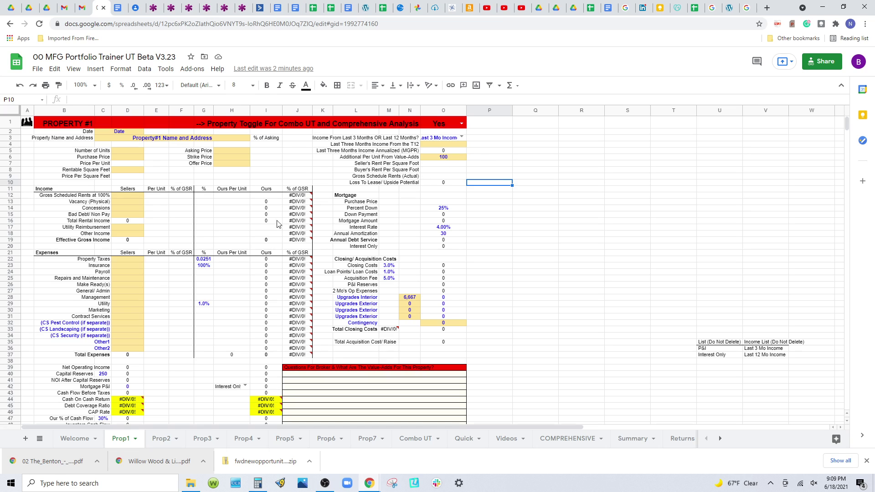
Step: Fill in Property #1's basics: 100 units, a purchase price of 10,000,000 and 150,000 rentable square feet
{"action": "left_click", "coordinate": [127, 151]}
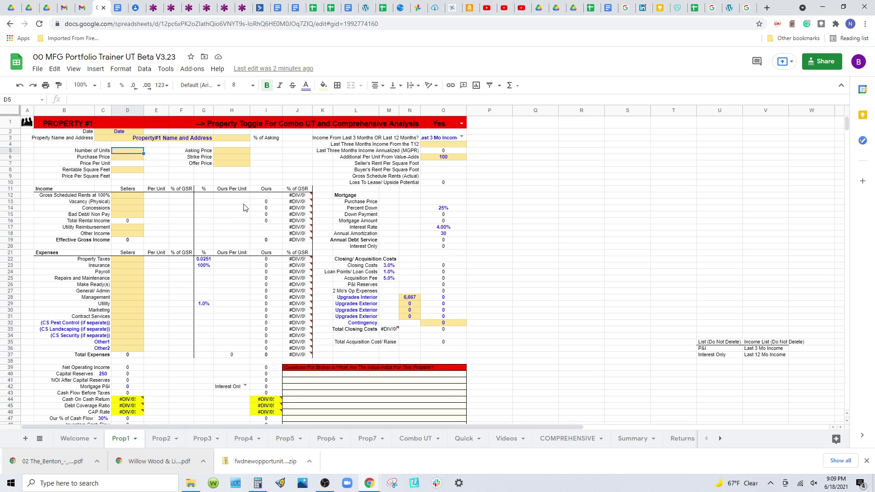
{"action": "left_click", "coordinate": [125, 131]}
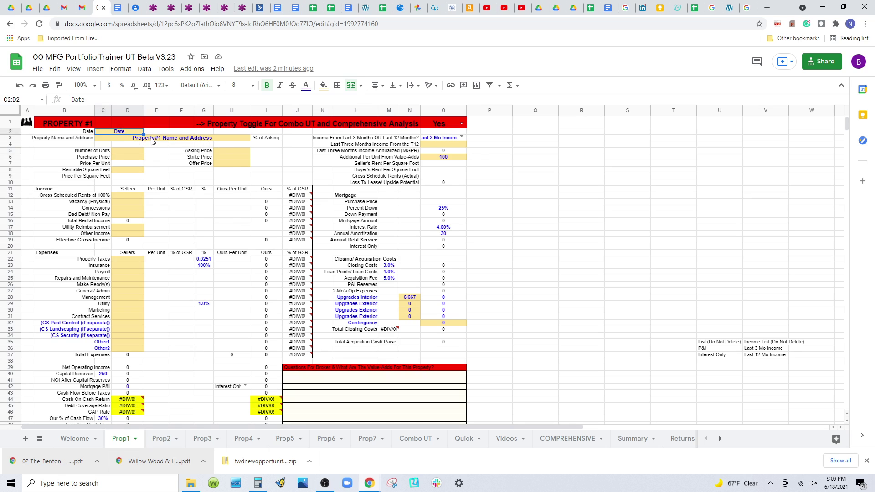
{"action": "left_click", "coordinate": [152, 139]}
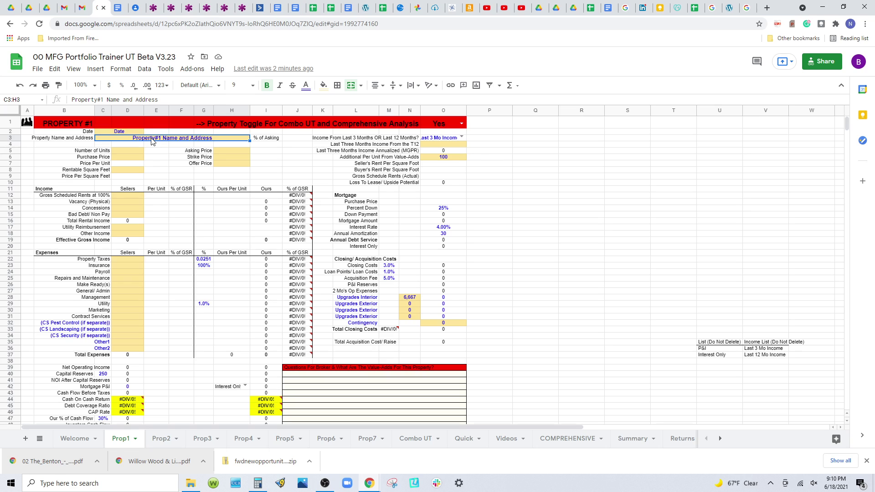
{"action": "left_click", "coordinate": [128, 151]}
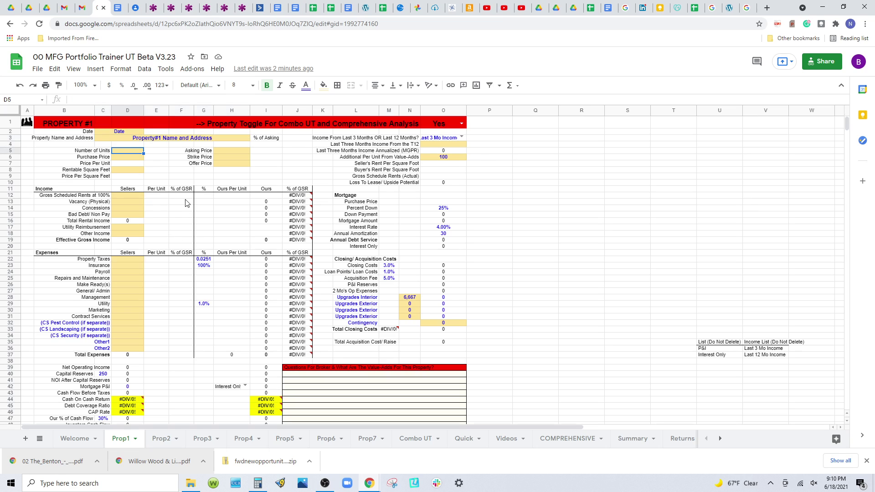
{"action": "type", "text": "100"}
{"action": "key", "text": "Return"}
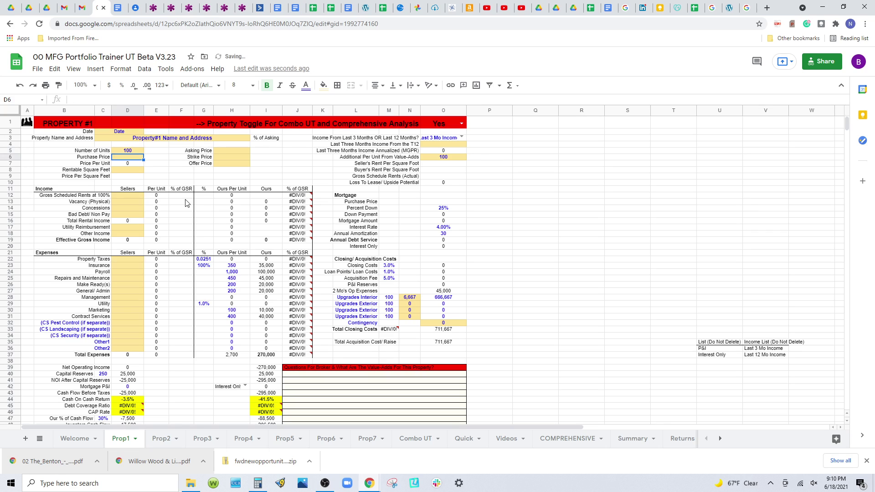
{"action": "type", "text": "10000"}
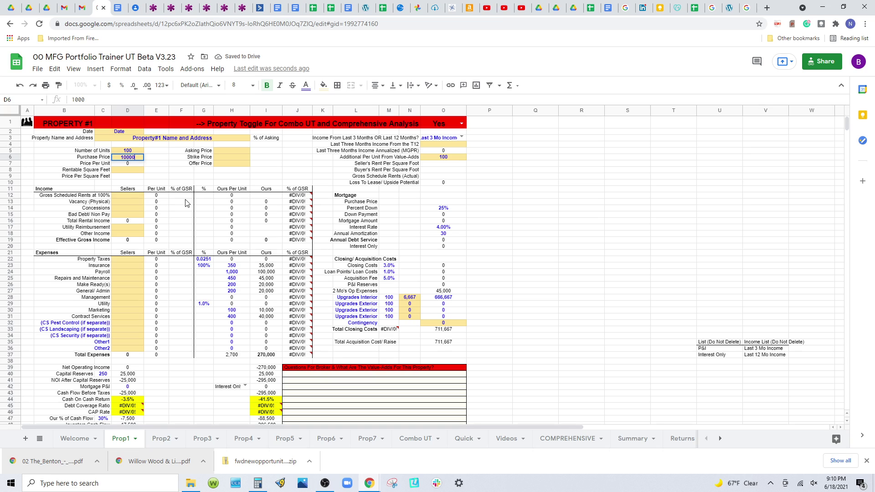
{"action": "type", "text": "000"}
{"action": "key", "text": "Return"}
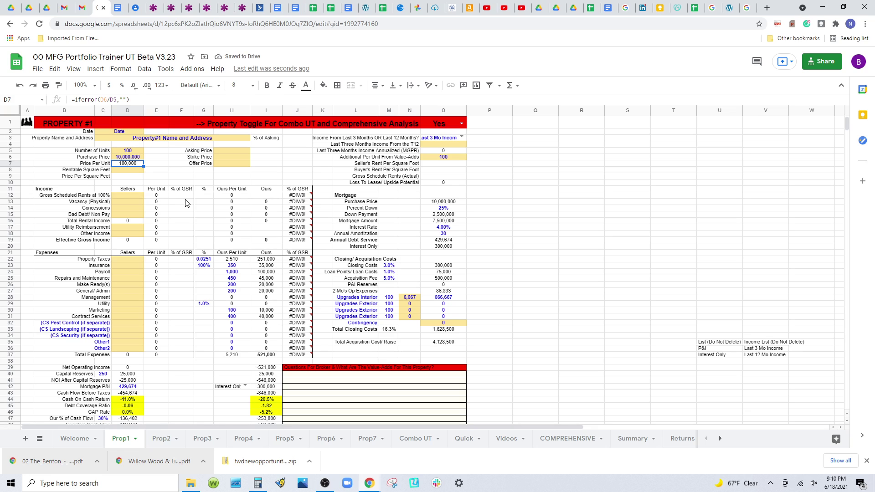
{"action": "key", "text": "Down"}
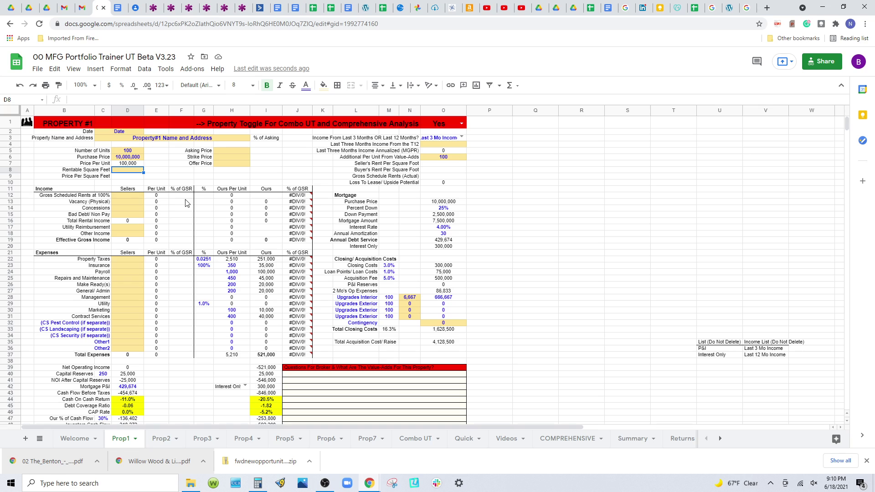
{"action": "type", "text": "150000"}
{"action": "key", "text": "Return"}
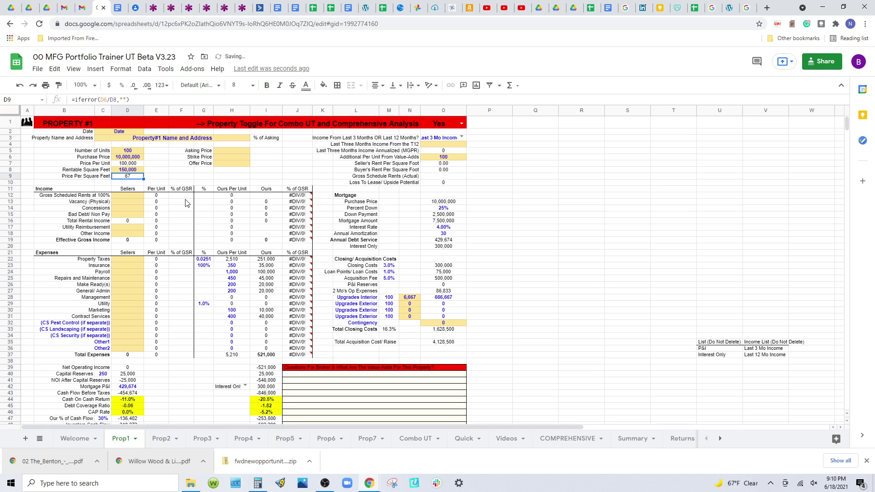
Step: Enter the seller's gross scheduled rents as 1,000,000, with vacancy, concessions and bad debt at 50,000 each
{"action": "left_click", "coordinate": [122, 195]}
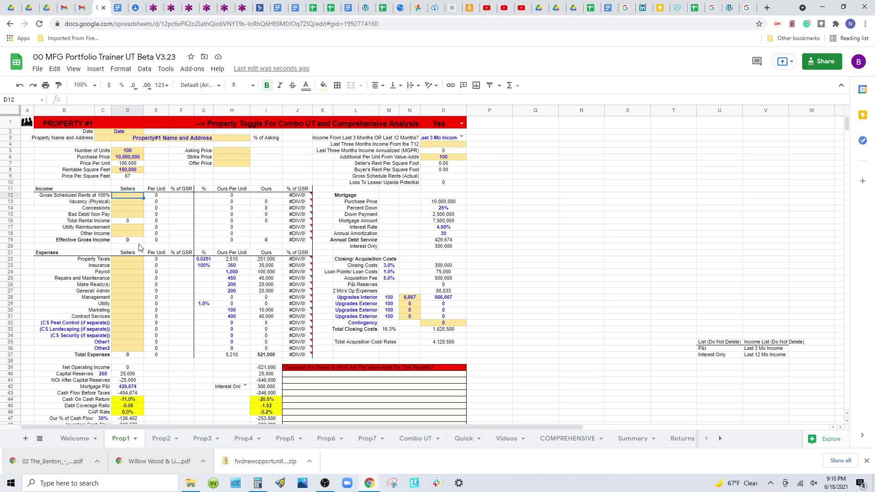
{"action": "type", "text": "1000000"}
{"action": "key", "text": "Return"}
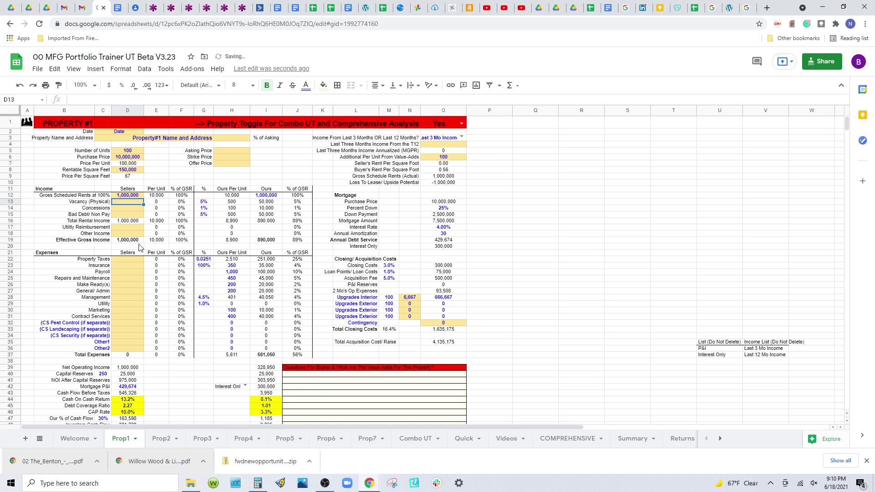
{"action": "type", "text": "50000"}
{"action": "key", "text": "Return"}
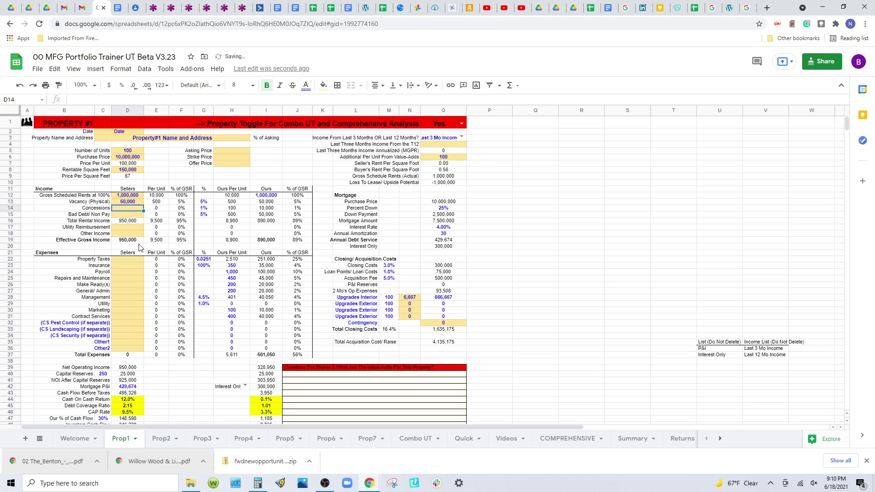
{"action": "type", "text": "500"}
{"action": "key", "text": "Return"}
{"action": "type", "text": "50000"}
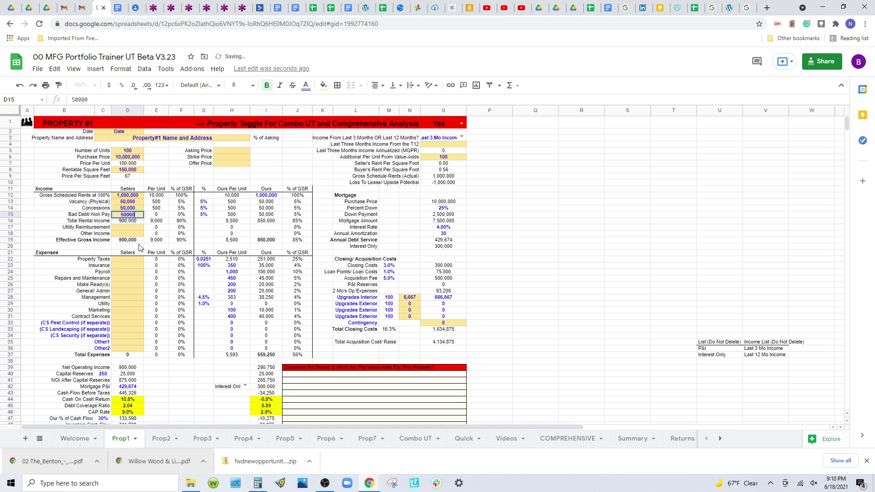
{"action": "key", "text": "Return"}
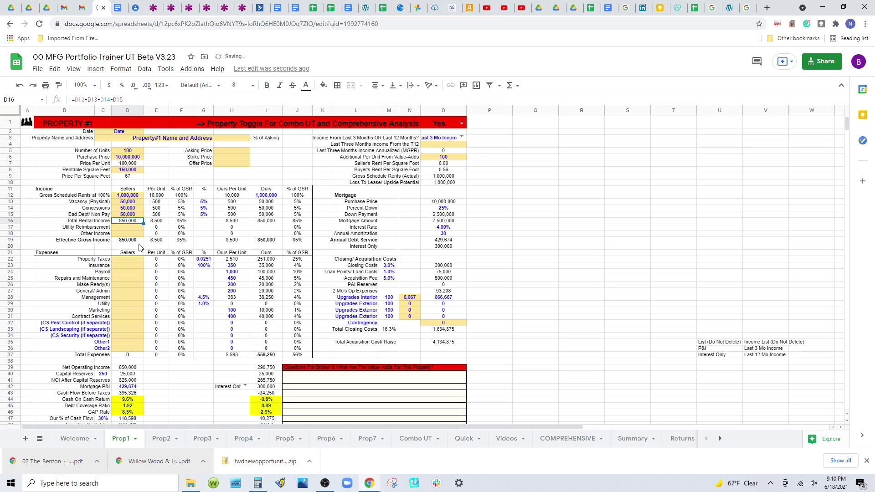
Step: Set the seller's utility reimbursement and other income to 50,000 each
{"action": "key", "text": "Return"}
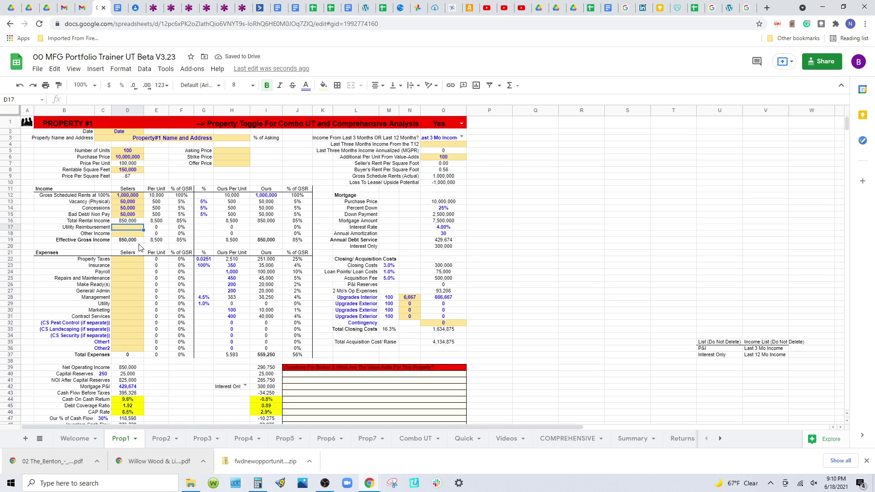
{"action": "type", "text": "50000"}
{"action": "key", "text": "Return"}
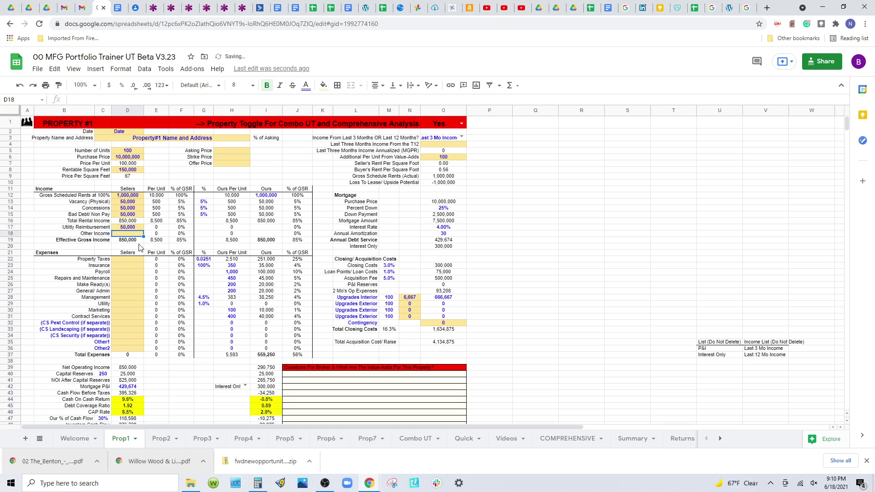
{"action": "type", "text": "50000"}
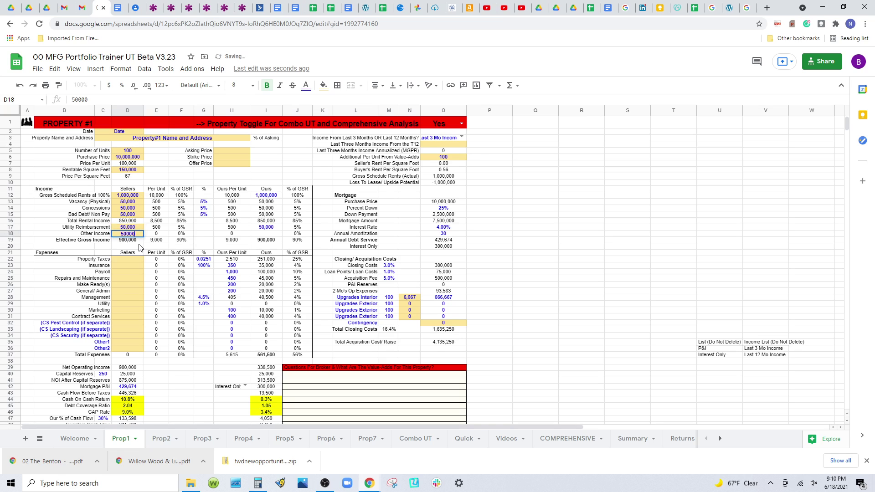
{"action": "key", "text": "Return"}
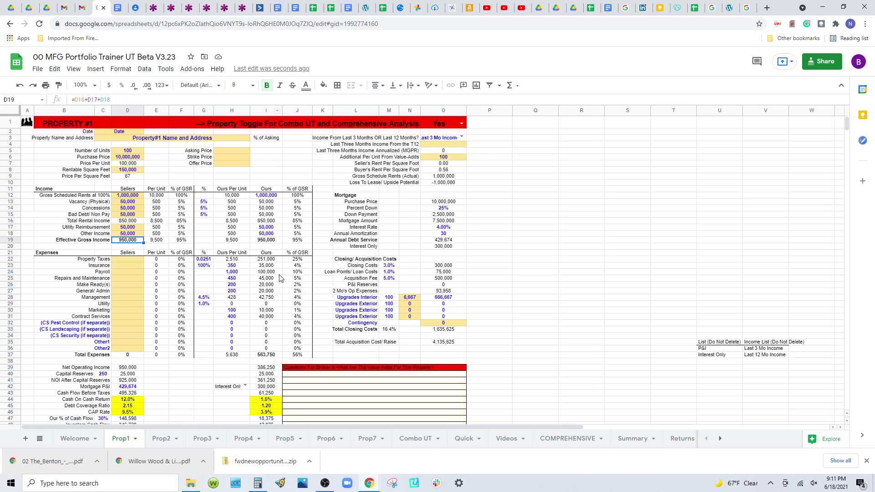
Step: Enter the seller's property taxes as 100,000, and insurance and payroll as 10,000 each
{"action": "left_click", "coordinate": [127, 260]}
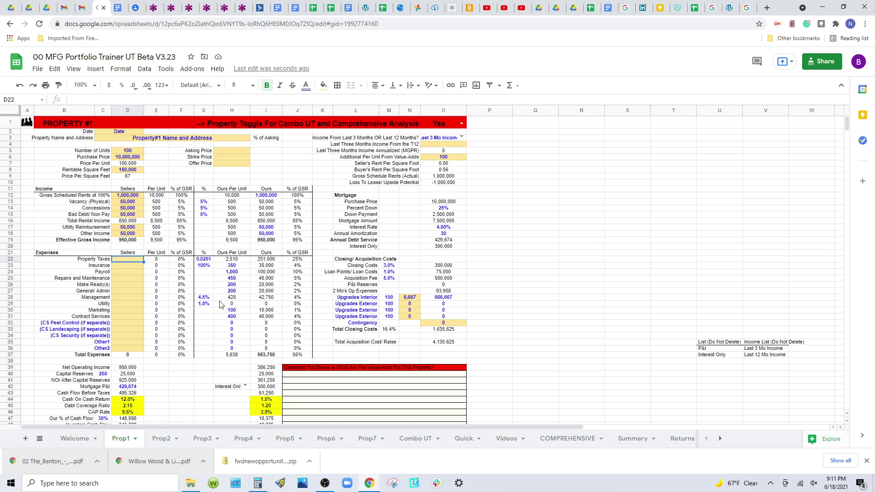
{"action": "type", "text": "100000"}
{"action": "key", "text": "Return"}
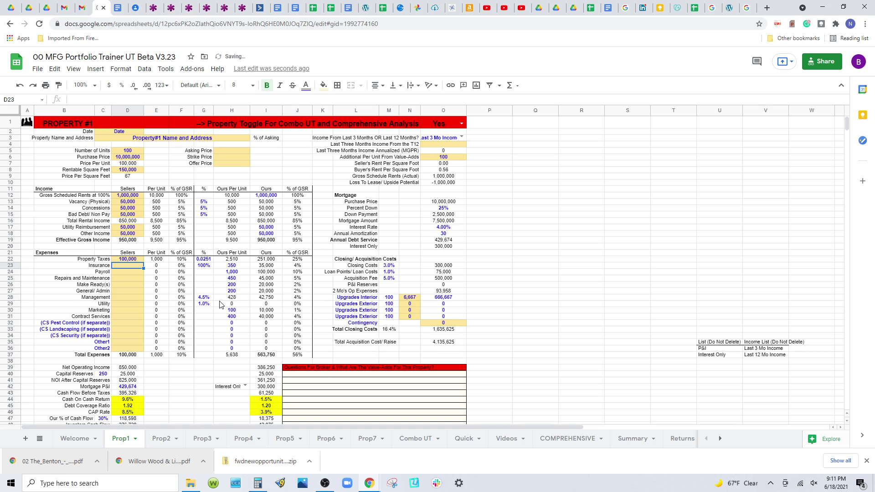
{"action": "type", "text": "10000"}
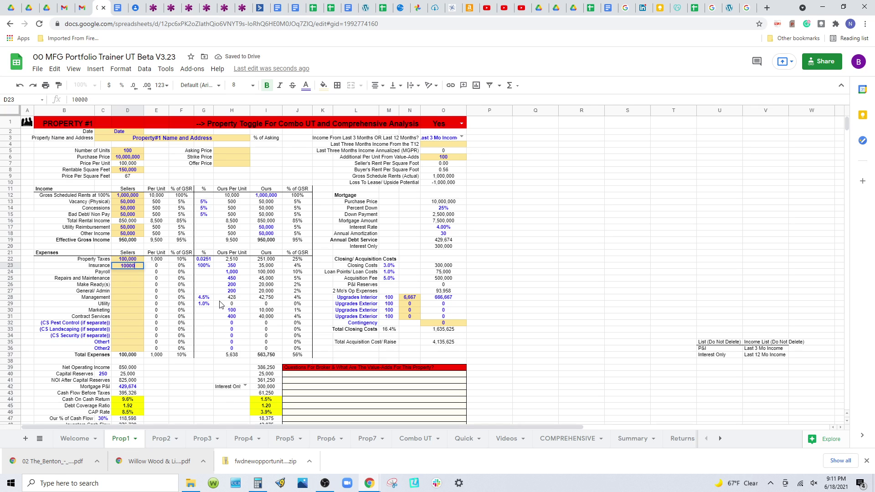
{"action": "key", "text": "Return"}
{"action": "type", "text": "10000"}
{"action": "key", "text": "Return"}
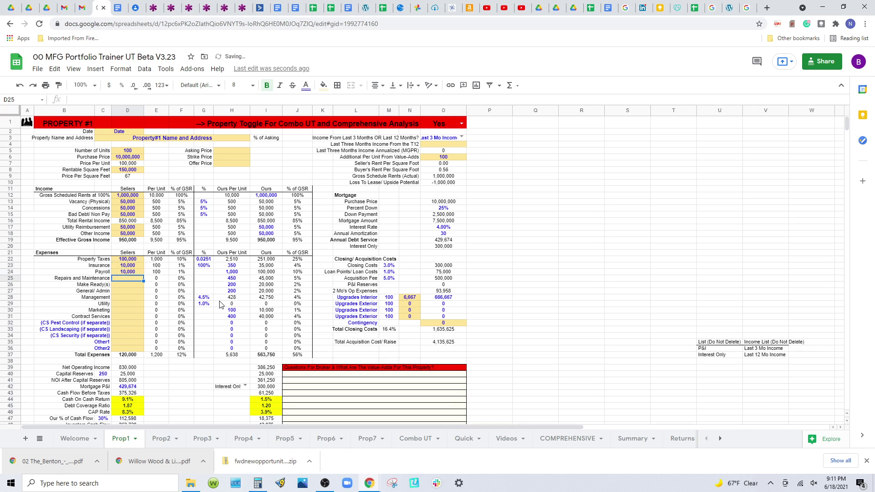
Step: Set the seller's repairs and maintenance, make-ready, general/admin and management expenses to 10,000 each
{"action": "type", "text": "10000"}
{"action": "key", "text": "Return"}
{"action": "type", "text": "10000"}
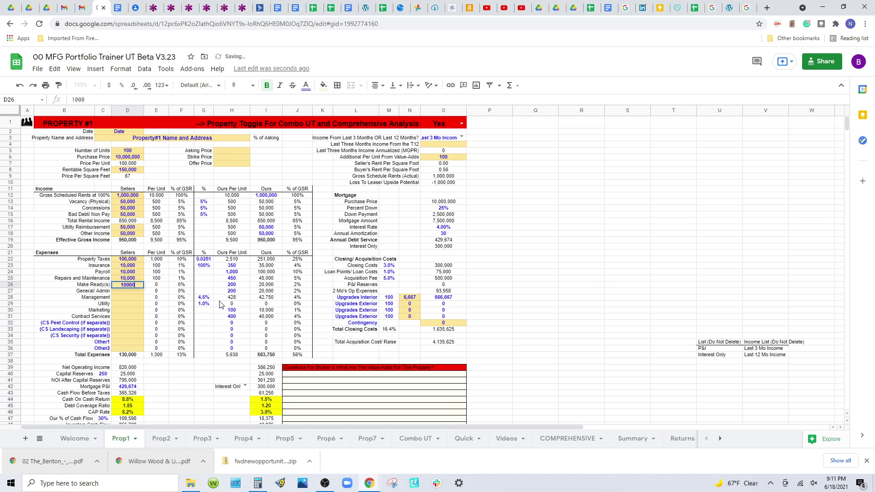
{"action": "key", "text": "Return"}
{"action": "type", "text": "10000"}
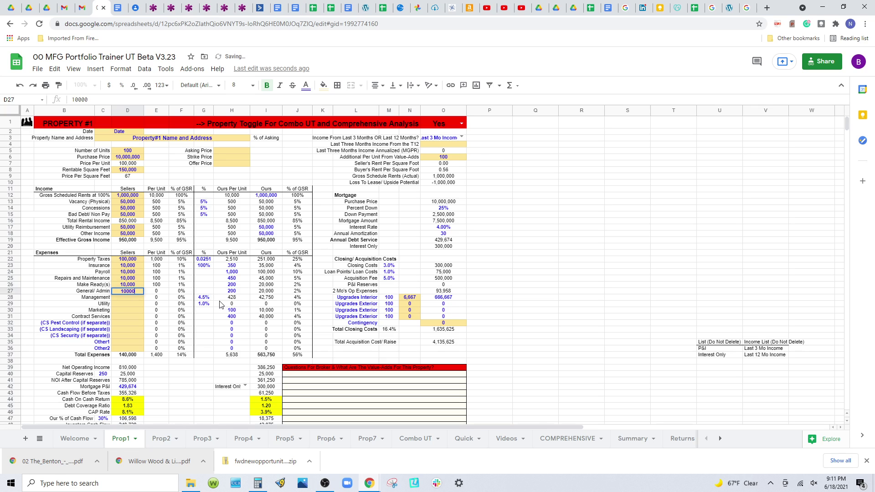
{"action": "key", "text": "Return"}
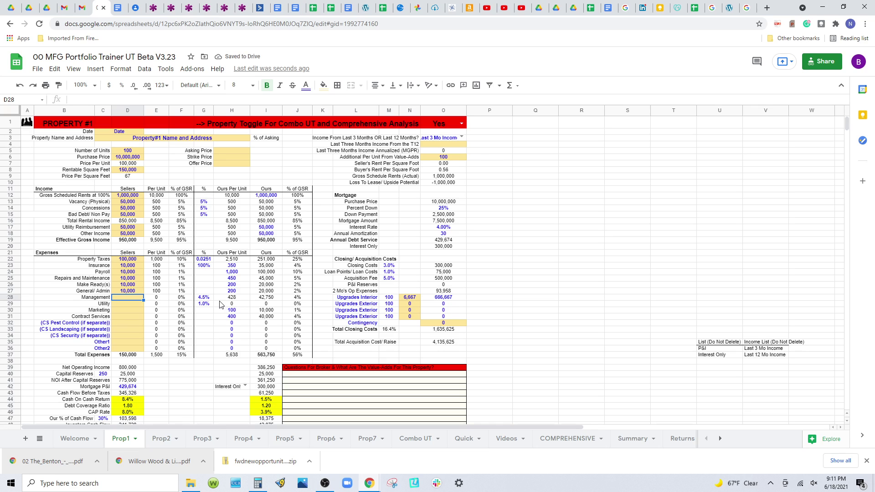
{"action": "type", "text": "10000"}
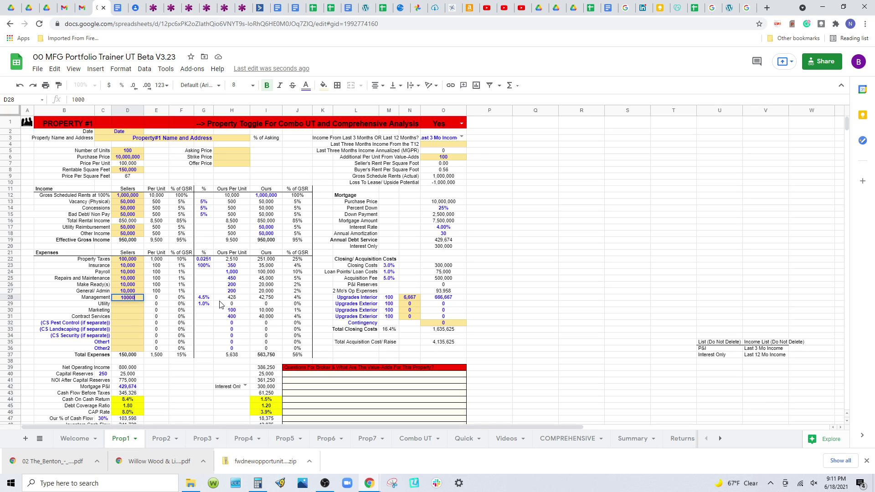
{"action": "key", "text": "Return"}
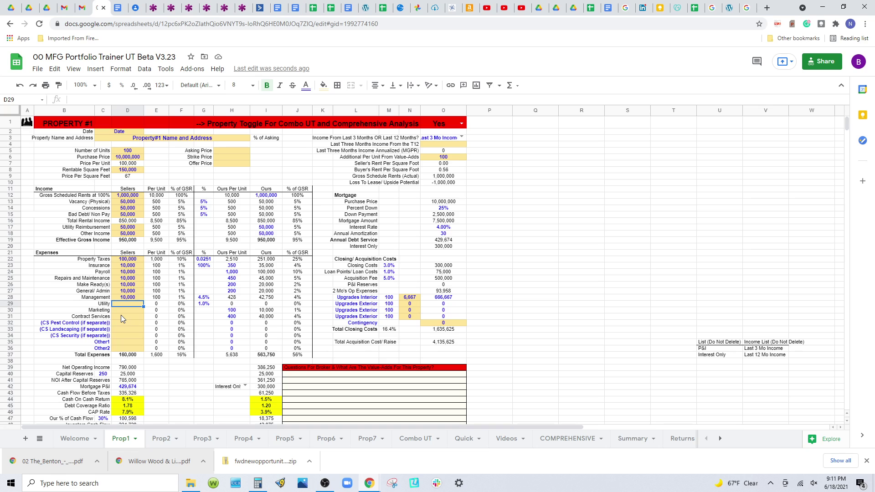
Step: Enter the seller's utility expense as 100,000, and marketing and contract services as 50,000 each
{"action": "type", "text": "100000"}
{"action": "key", "text": "Return"}
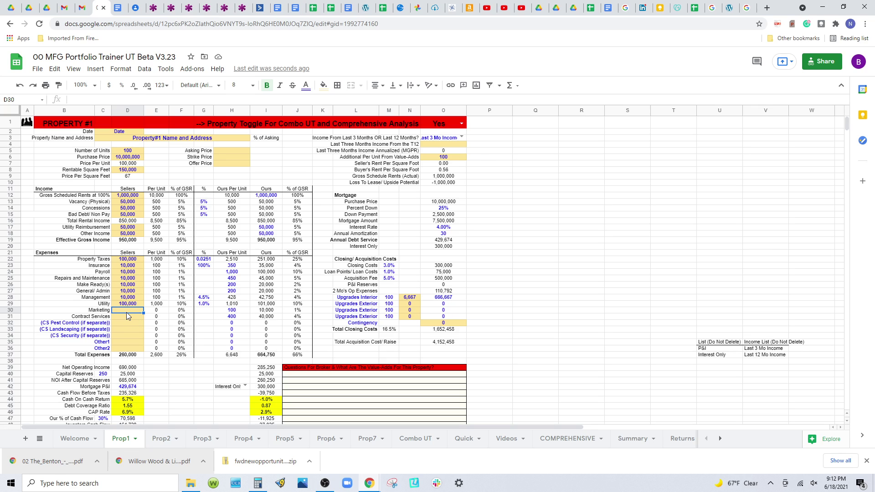
{"action": "type", "text": "50000"}
{"action": "key", "text": "Return"}
{"action": "type", "text": "50000"}
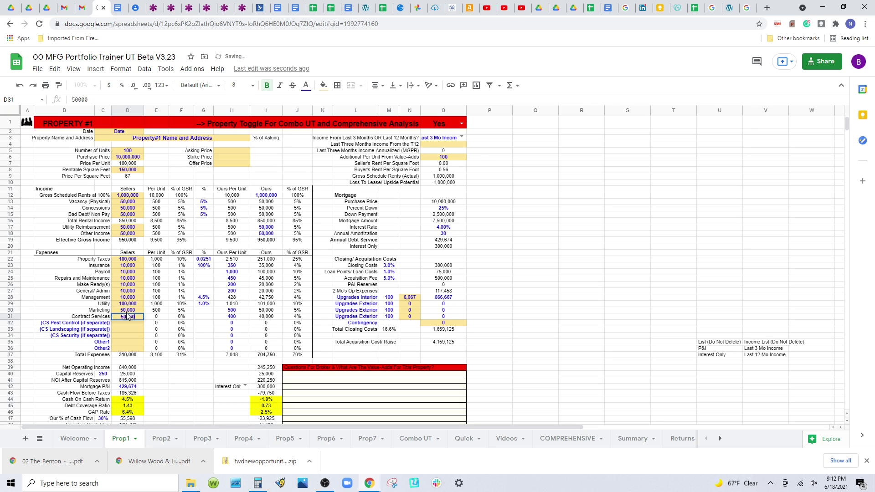
{"action": "key", "text": "Return"}
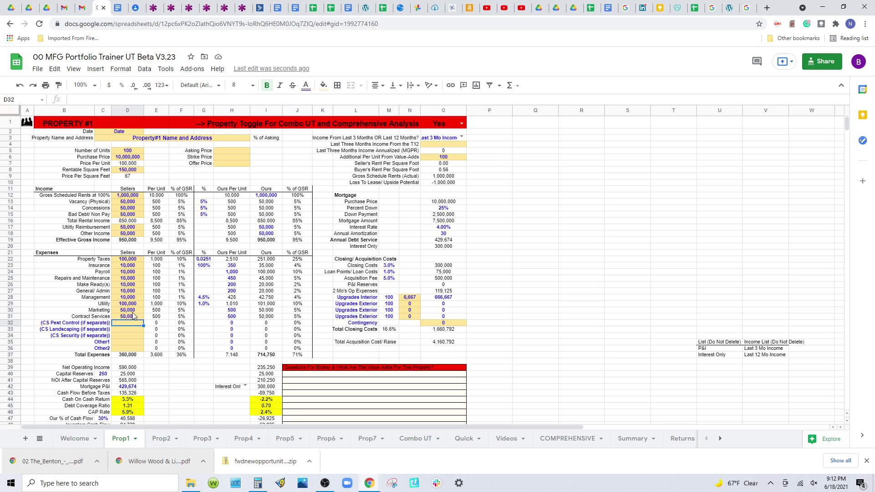
Step: Correct the seller's marketing expense to 1,000 and inspect the formula for our per-unit marketing cost
{"action": "key", "text": "Up"}
{"action": "key", "text": "Up"}
{"action": "type", "text": "10000"}
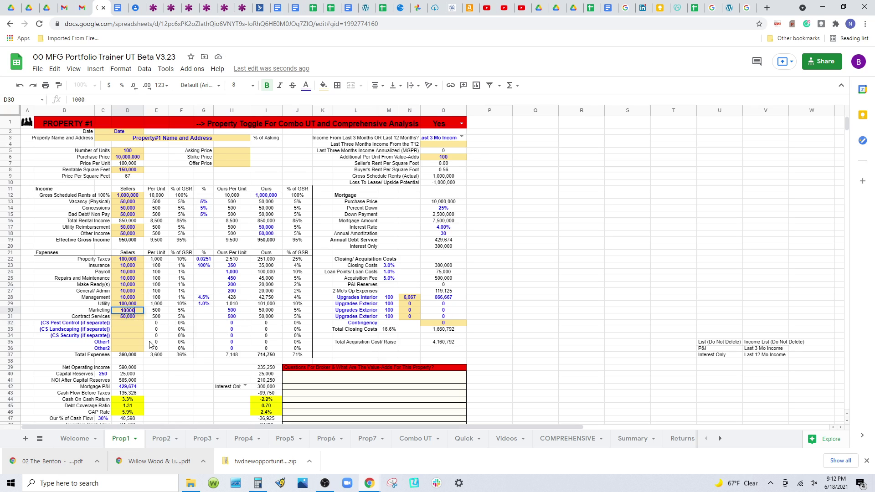
{"action": "key", "text": "BackSpace"}
{"action": "key", "text": "Tab"}
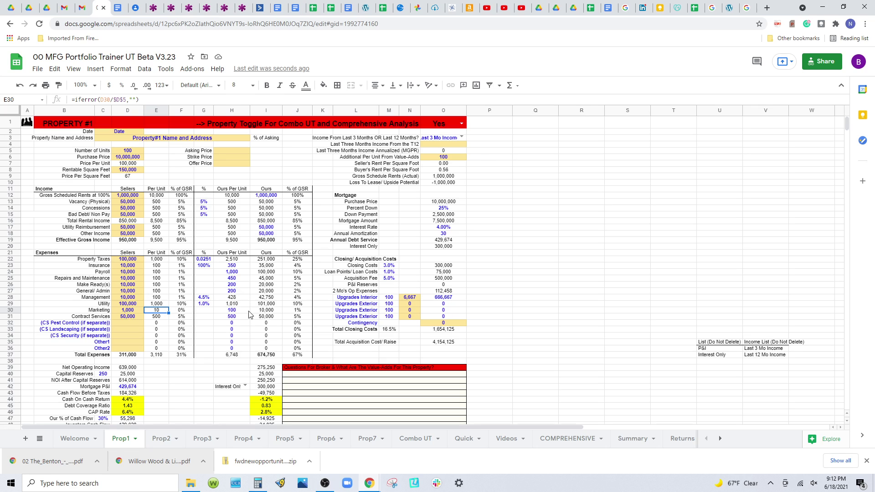
{"action": "left_click", "coordinate": [234, 307]}
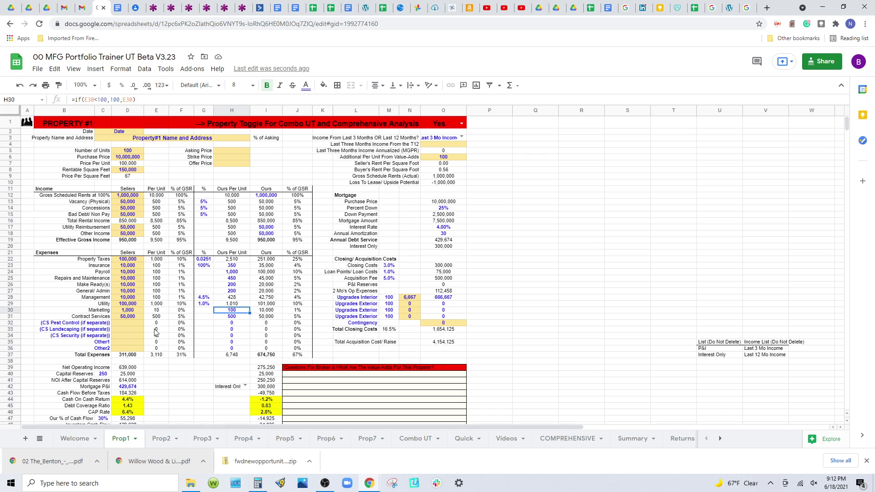
Step: Enter 1,000 each for the seller's separate pest control, landscaping and security expenses
{"action": "left_click", "coordinate": [128, 325]}
{"action": "type", "text": "1,00"}
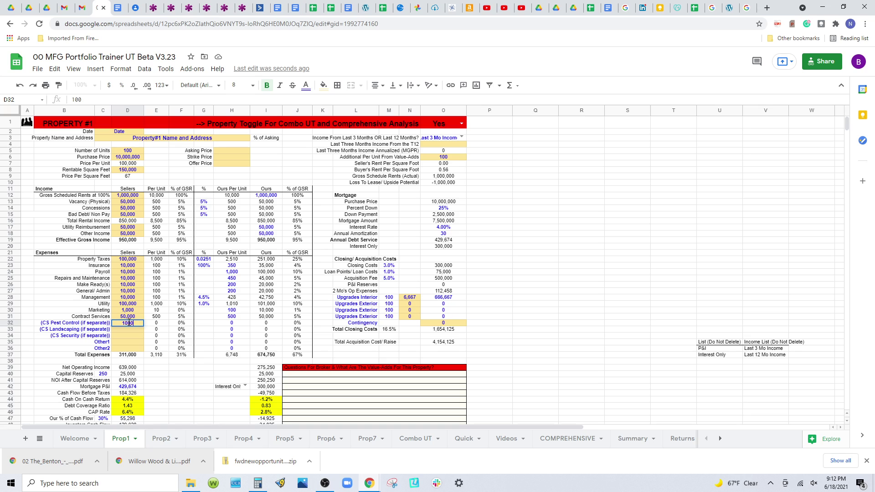
{"action": "type", "text": "0"}
{"action": "key", "text": "Return"}
{"action": "type", "text": "1000"}
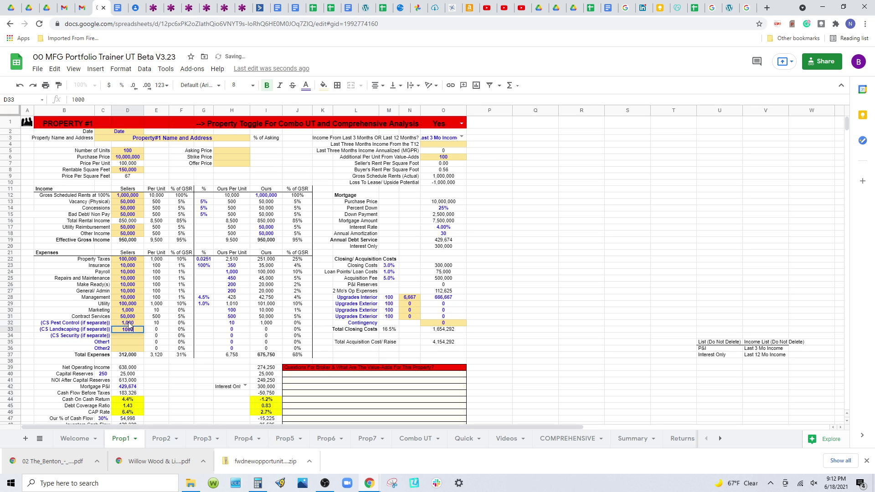
{"action": "key", "text": "Return"}
{"action": "type", "text": "1000"}
{"action": "key", "text": "Return"}
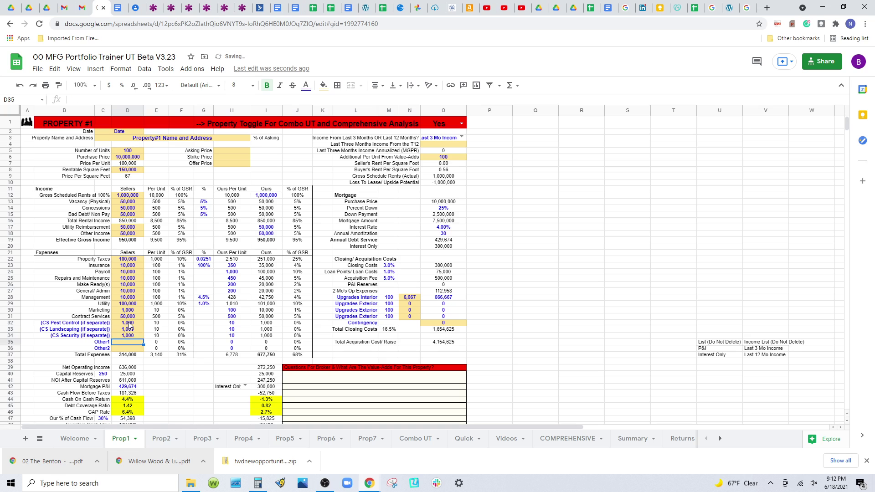
Step: Fill in the seller's Other1 and Other2 expenses with 1,000 each
{"action": "type", "text": "1000"}
{"action": "key", "text": "Return"}
{"action": "type", "text": "1000"}
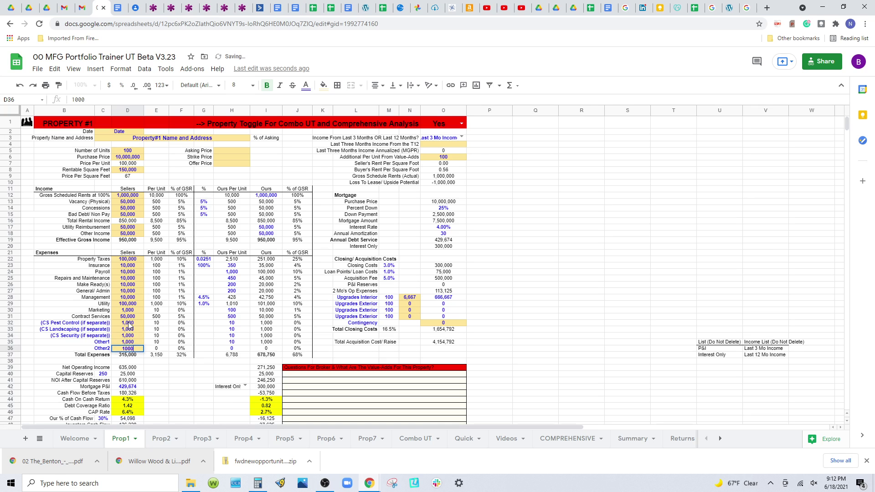
{"action": "key", "text": "Return"}
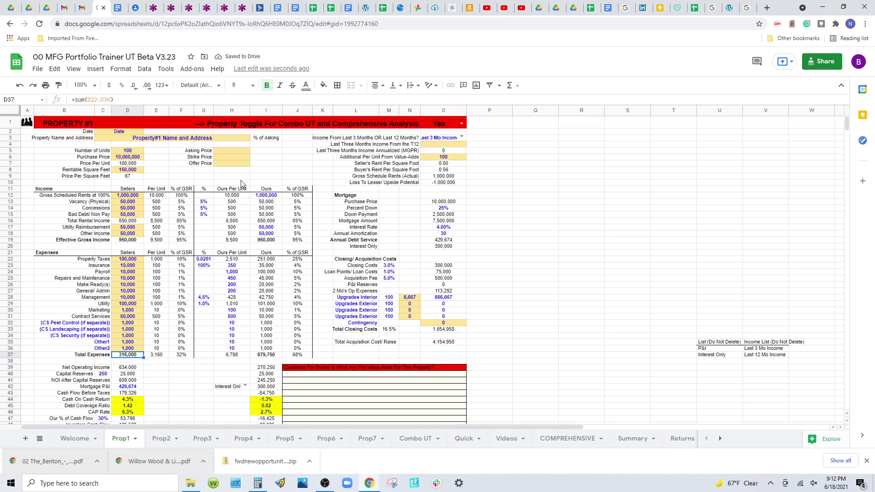
Step: Enter an asking price of 11,000,000, a strike price of 10,000,000 and an offer price of 9,000,000
{"action": "left_click", "coordinate": [226, 152]}
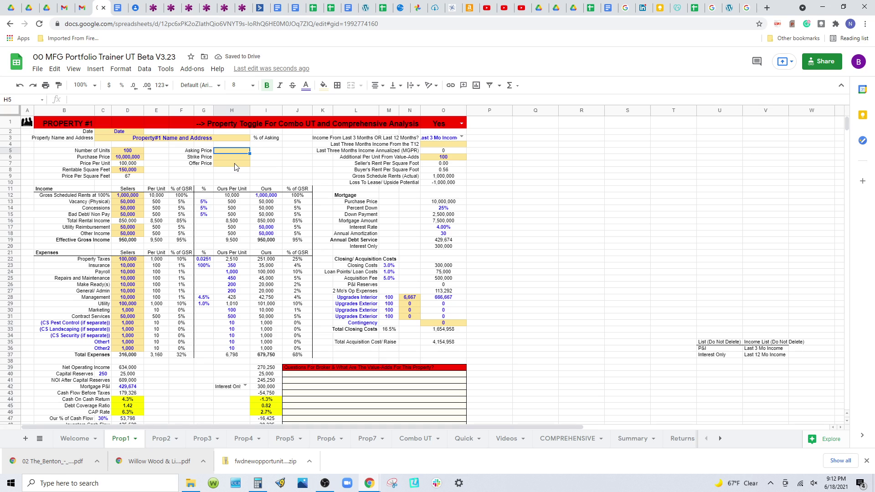
{"action": "type", "text": "11000000"}
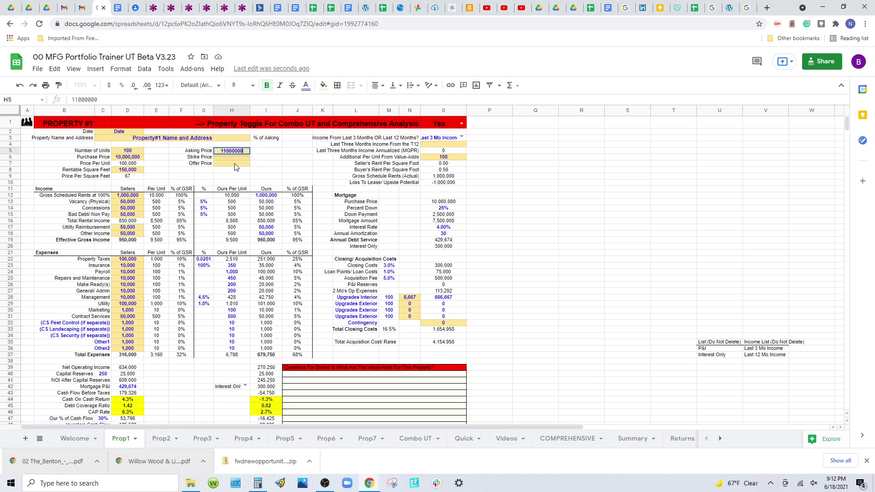
{"action": "key", "text": "Return"}
{"action": "type", "text": "10,00"}
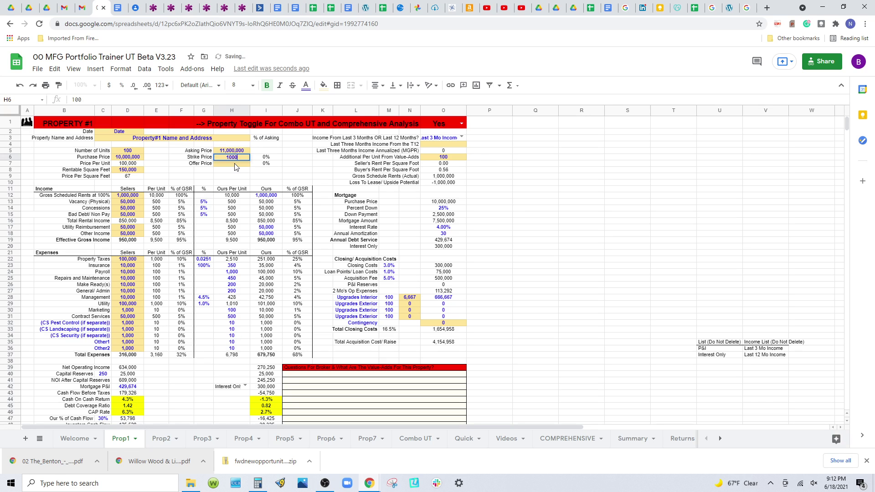
{"action": "type", "text": "0,000"}
{"action": "key", "text": "Return"}
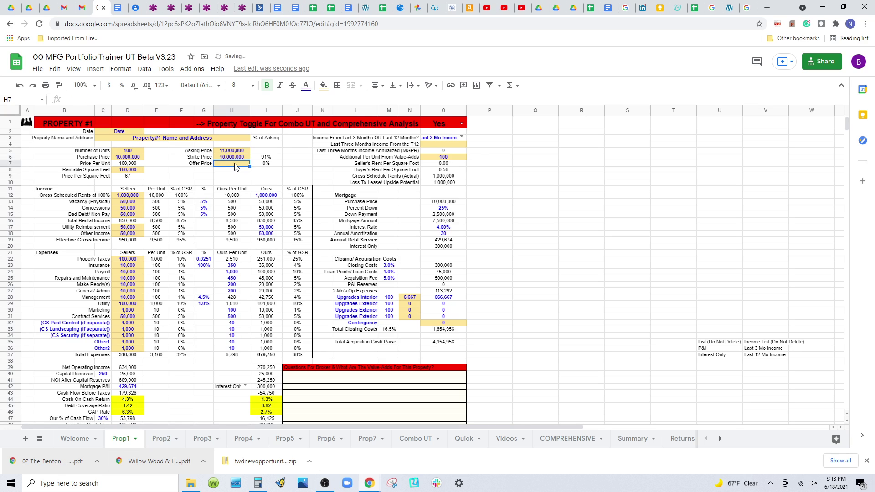
{"action": "type", "text": "9000000"}
{"action": "key", "text": "Return"}
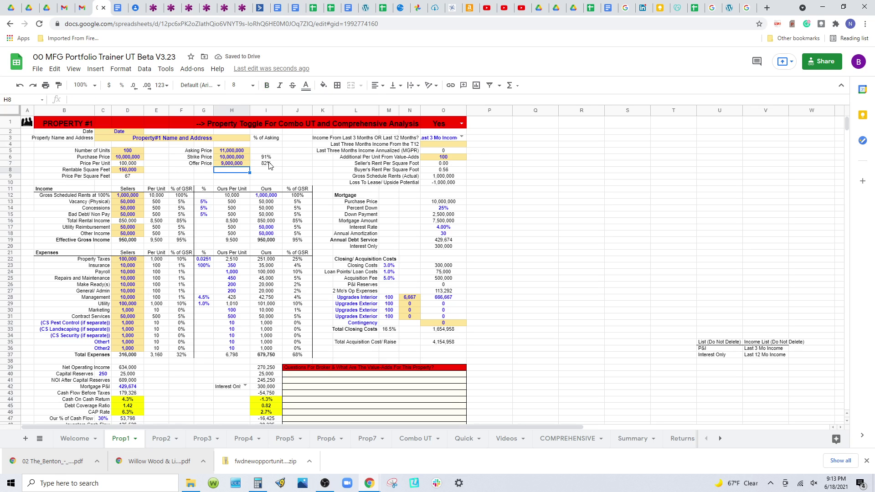
Step: Enter 300,000 as the last three months' income from the T12 and compare the seller's gross scheduled rents with ours
{"action": "left_click", "coordinate": [433, 145]}
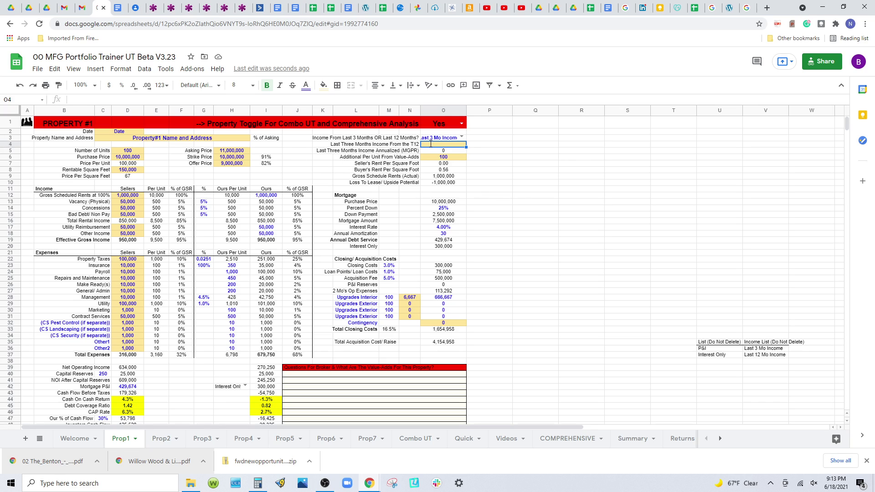
{"action": "type", "text": "300000"}
{"action": "key", "text": "Return"}
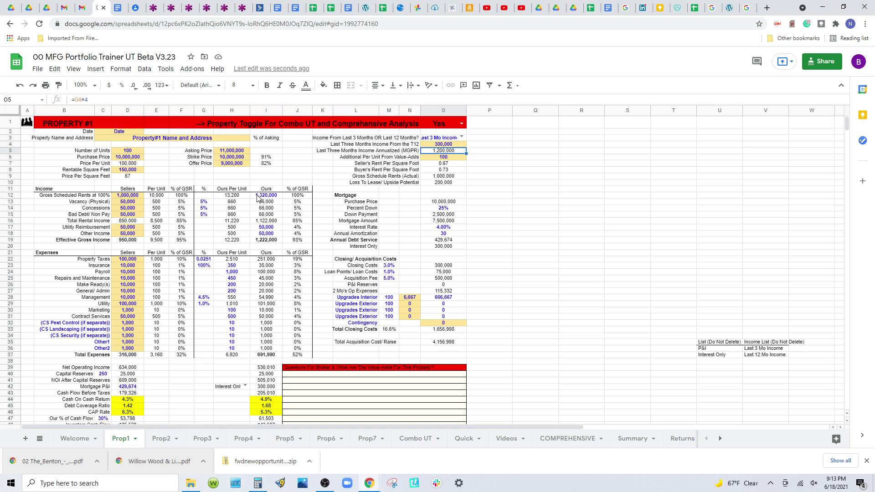
{"action": "left_click", "coordinate": [129, 195]}
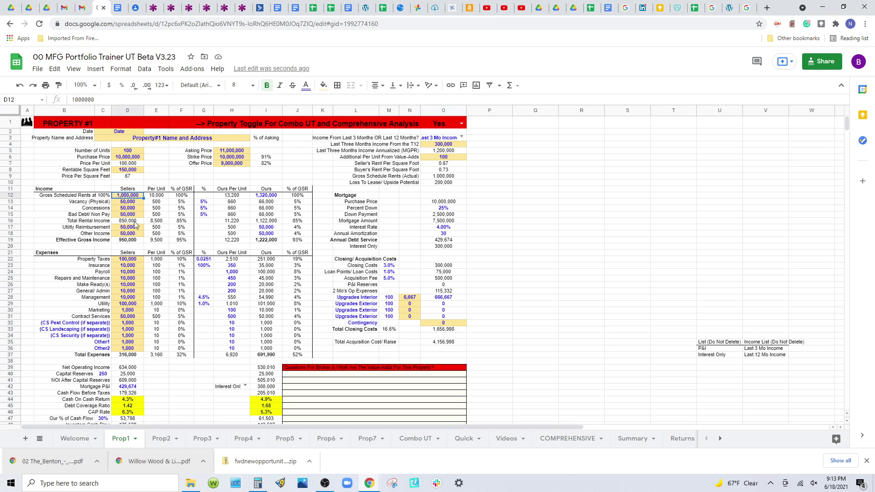
{"action": "left_click", "coordinate": [262, 197]}
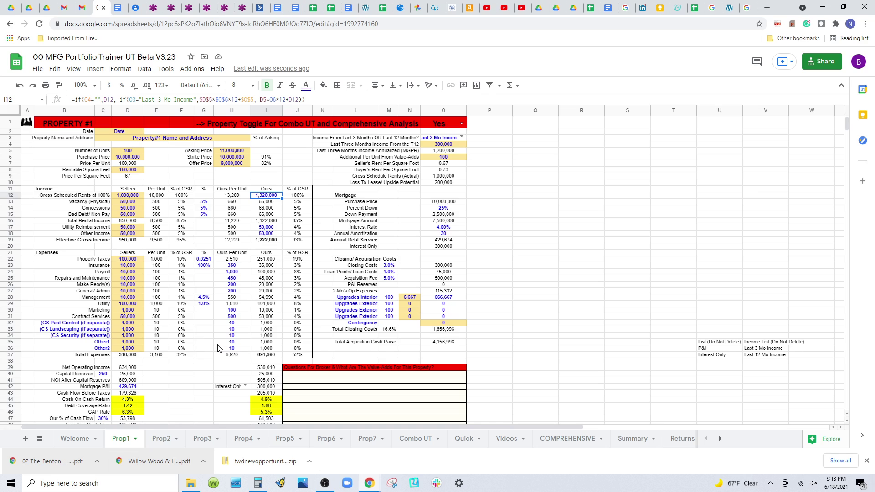
Step: Raise the seller's payroll expense to 200,000 and check the formula for our per-unit payroll
{"action": "left_click", "coordinate": [122, 272]}
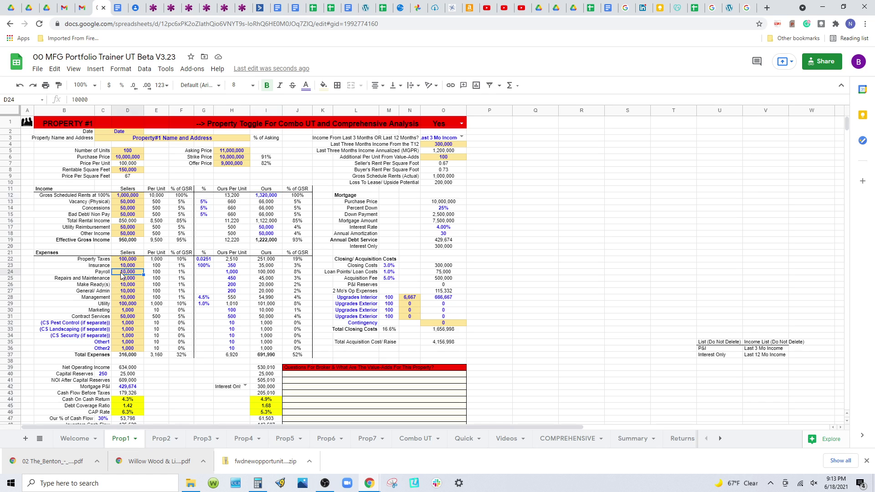
{"action": "type", "text": "200000"}
{"action": "key", "text": "Tab"}
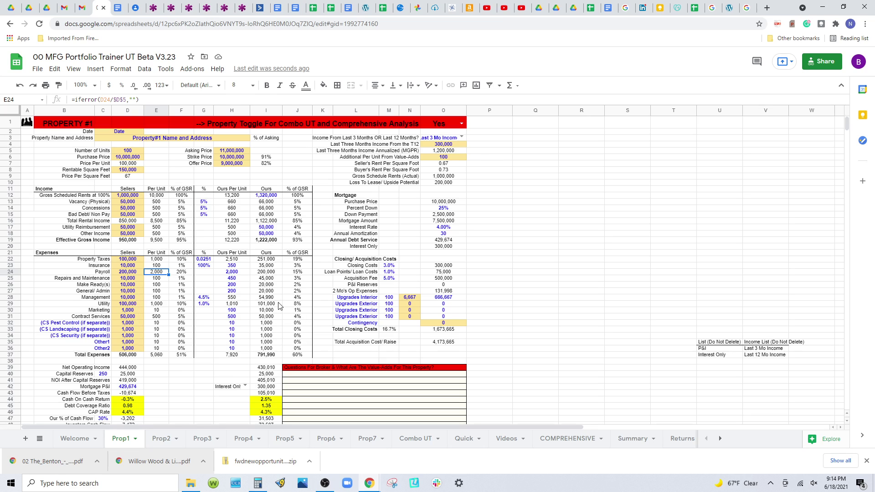
{"action": "left_click", "coordinate": [226, 274]}
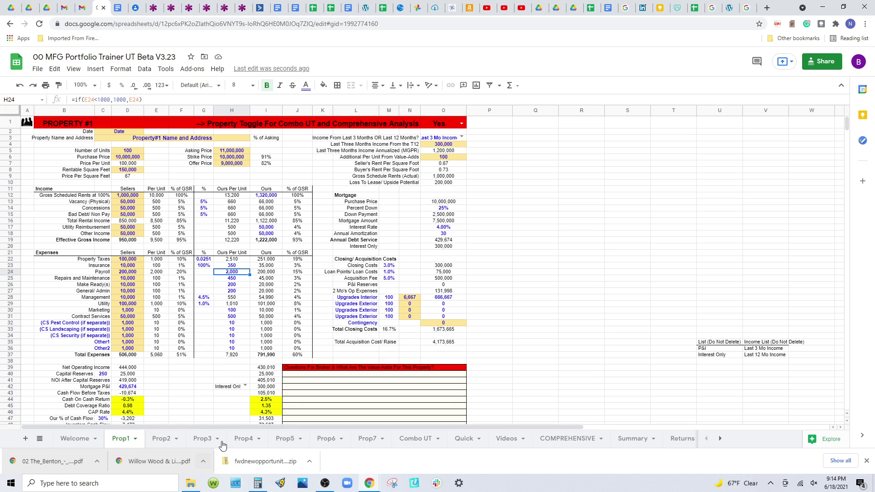
Step: Examine our cash on cash return, debt coverage ratio and CAP rate for Property #1
{"action": "left_click", "coordinate": [274, 400]}
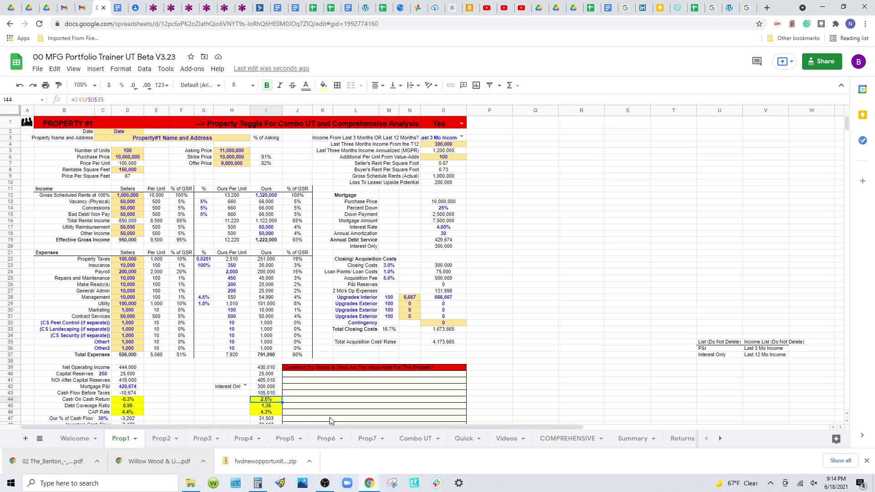
{"action": "left_click", "coordinate": [269, 408]}
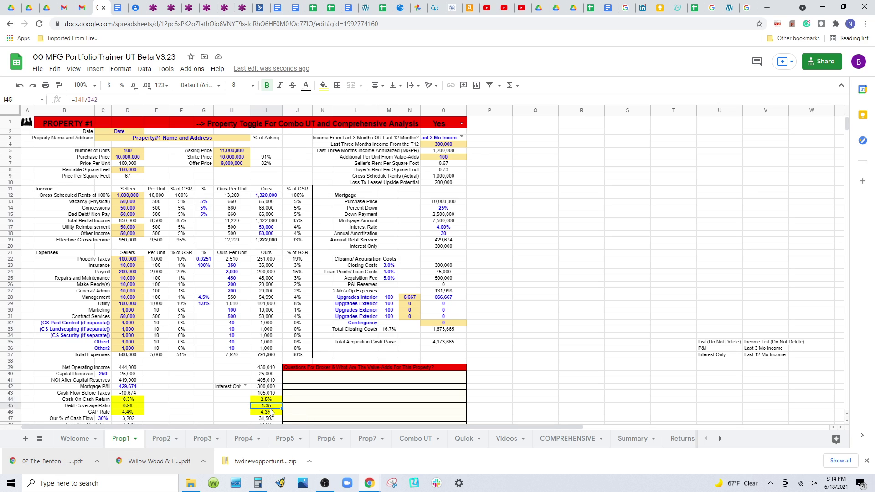
{"action": "left_click", "coordinate": [273, 400]}
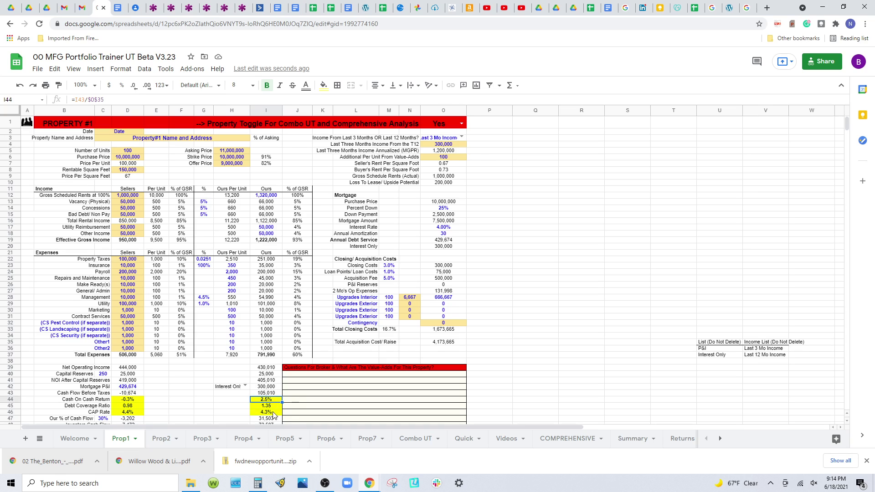
{"action": "left_click", "coordinate": [274, 408]}
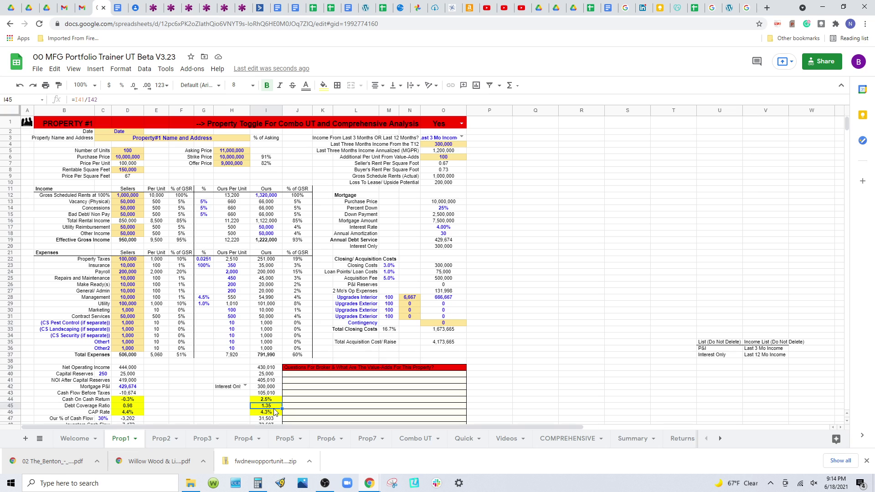
{"action": "left_click", "coordinate": [272, 414]}
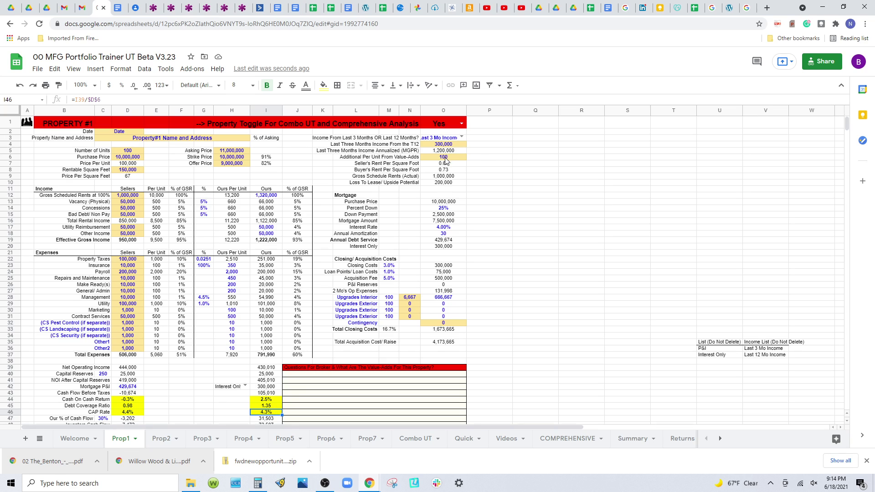
Step: Set the additional per-unit amount from value-adds to 150 and check its effect on our cash on cash return
{"action": "left_click", "coordinate": [447, 157]}
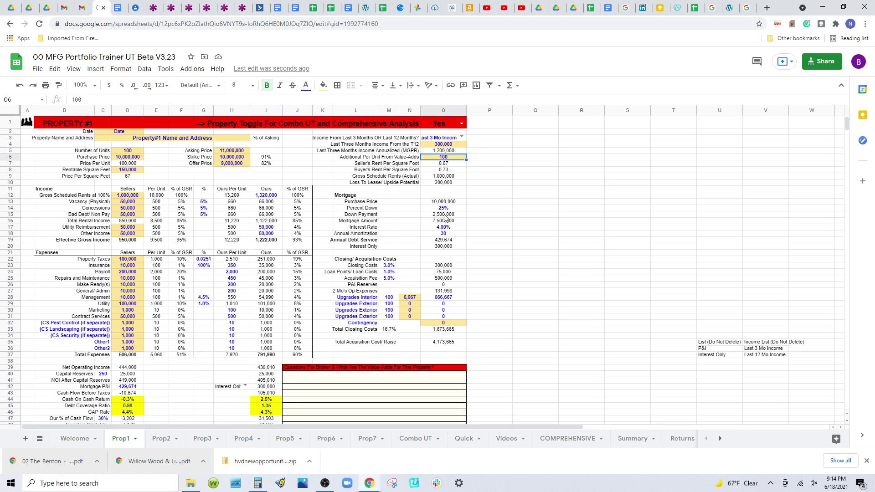
{"action": "type", "text": "150"}
{"action": "key", "text": "Return"}
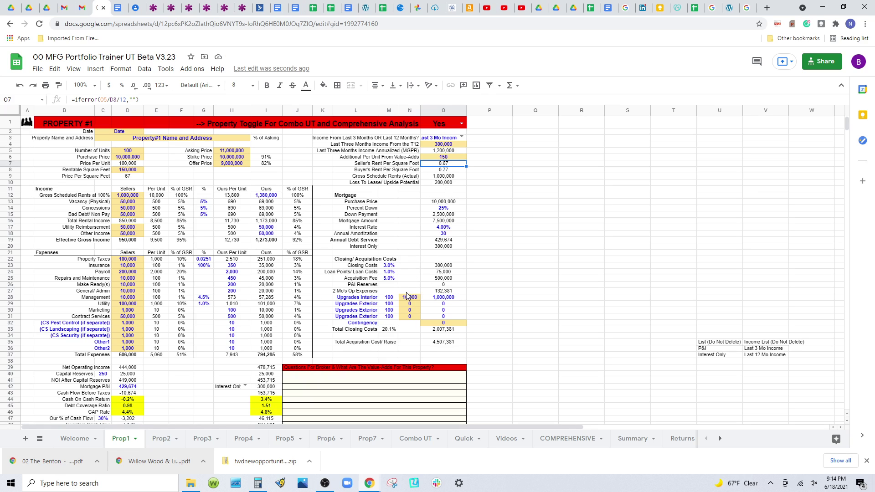
{"action": "left_click", "coordinate": [266, 400]}
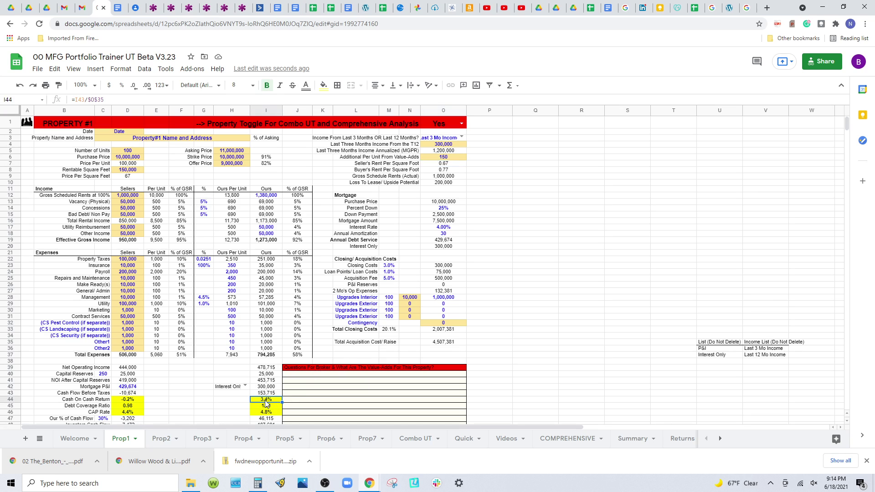
Step: Try the P&I option for our mortgage payment and restore it to Interest Only
{"action": "left_click", "coordinate": [245, 386]}
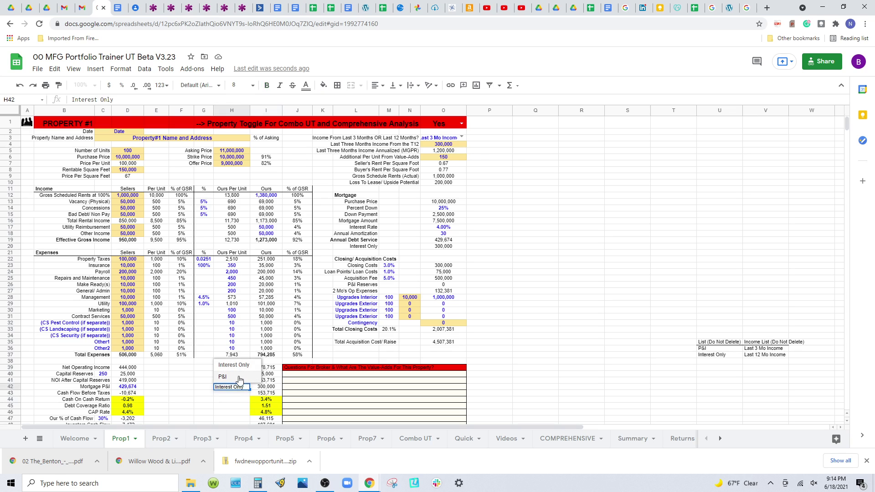
{"action": "left_click", "coordinate": [239, 378]}
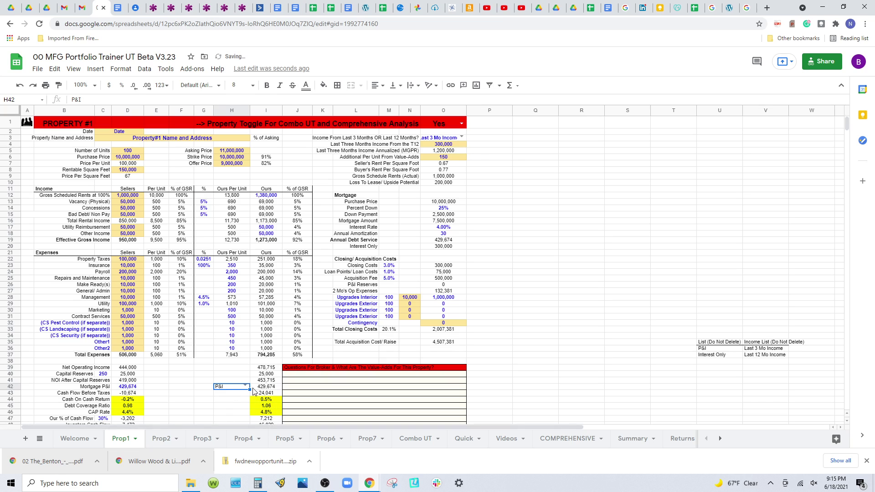
{"action": "left_click", "coordinate": [246, 386]}
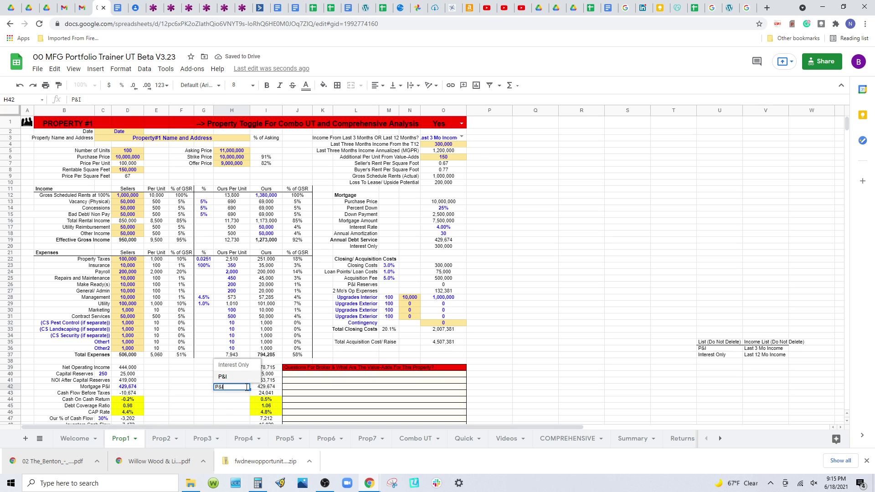
{"action": "left_click", "coordinate": [237, 367]}
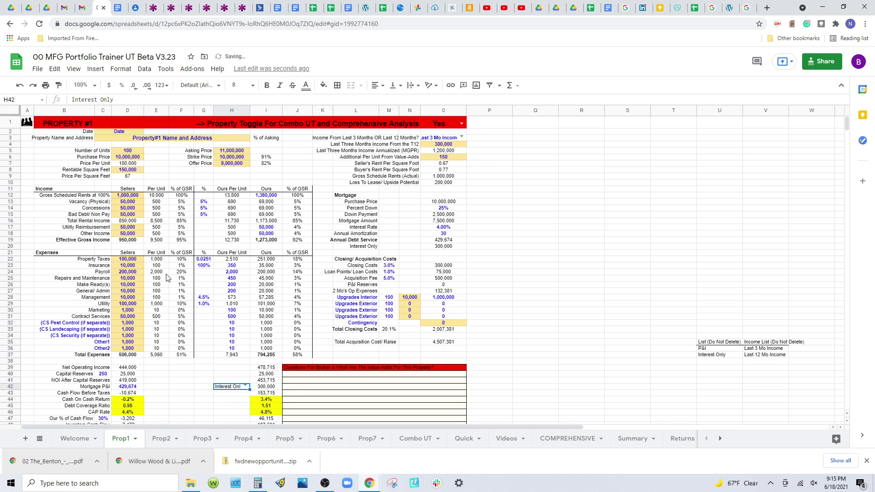